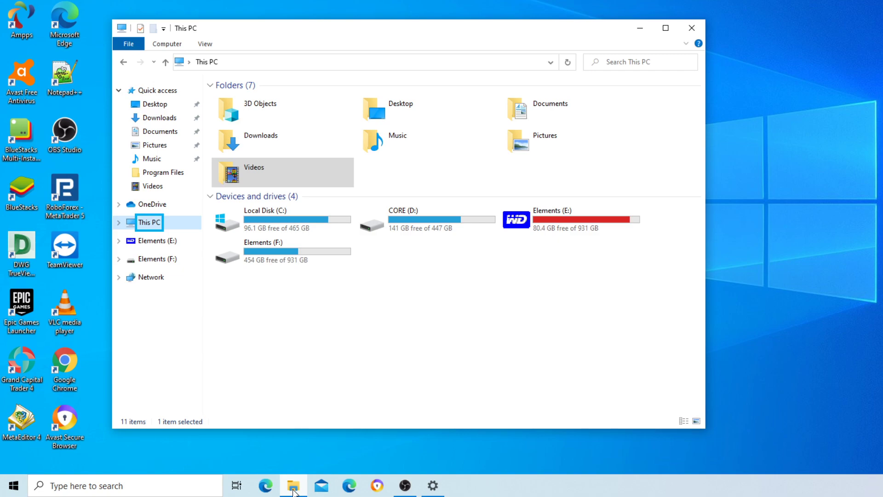
# Step: Browse to Local Disk (C:) > Program Files and select the MetaTrader 5 folder
pyautogui.click(275, 219)
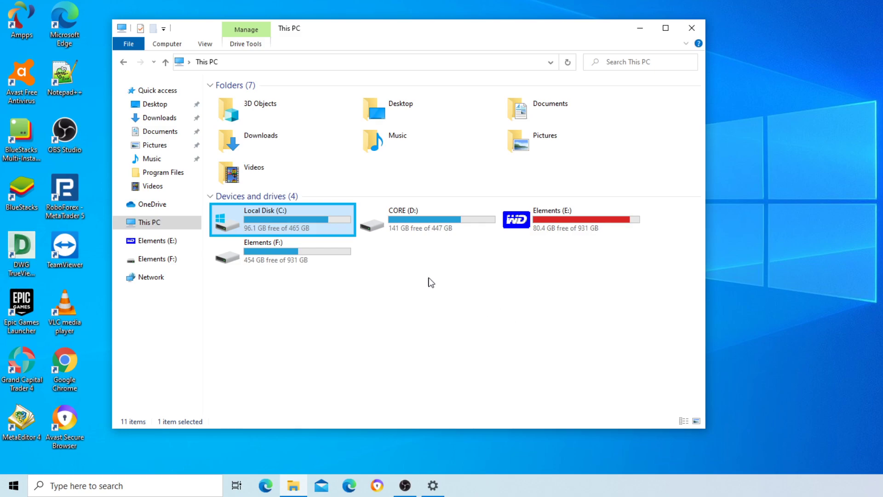
pyautogui.doubleClick(310, 222)
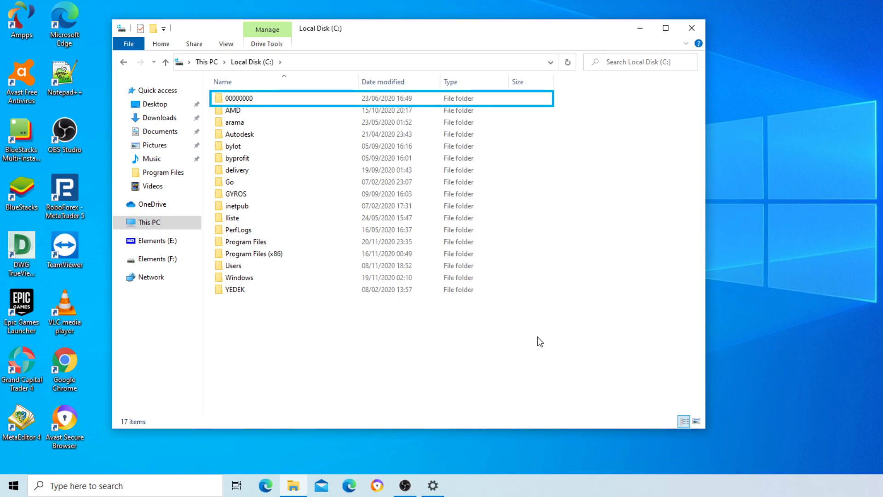
pyautogui.click(305, 241)
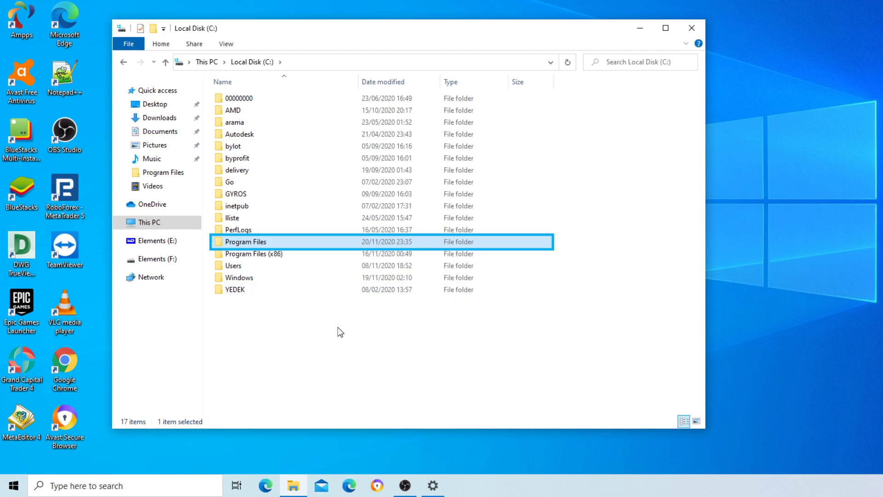
pyautogui.doubleClick(284, 247)
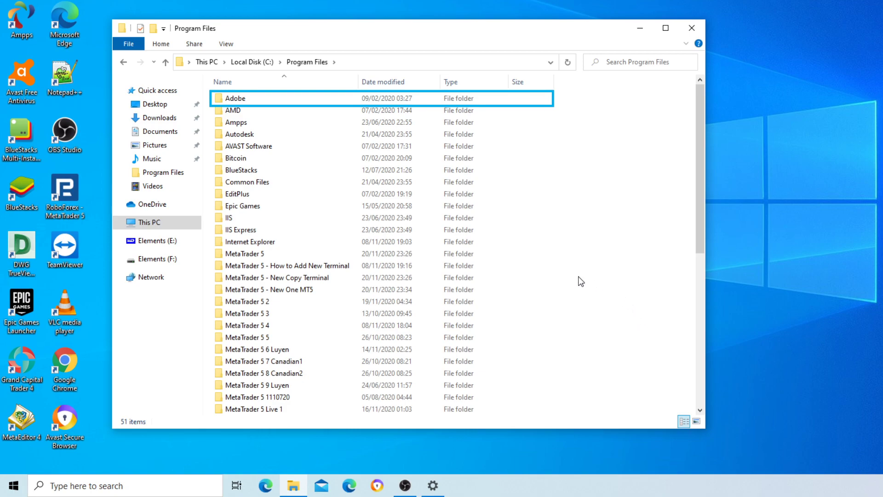
pyautogui.click(298, 257)
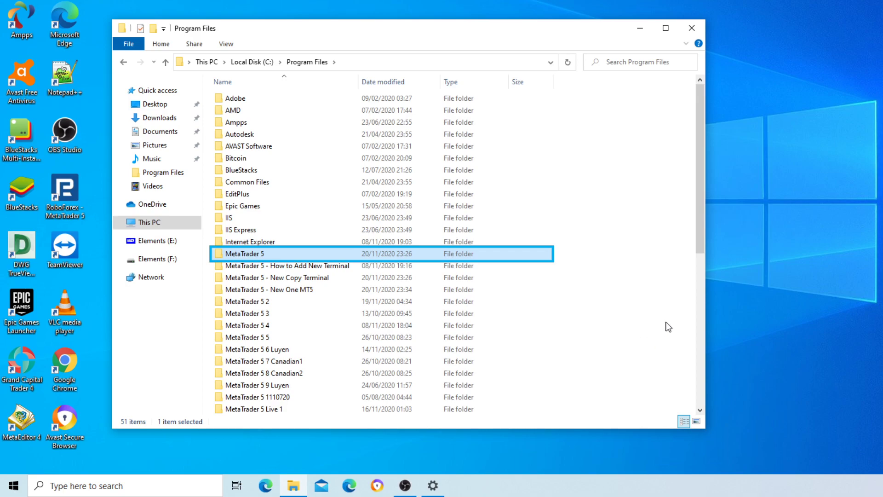
# Step: Copy the MetaTrader 5 folder and paste it into Program Files, granting administrator permission
pyautogui.rightClick(533, 252)
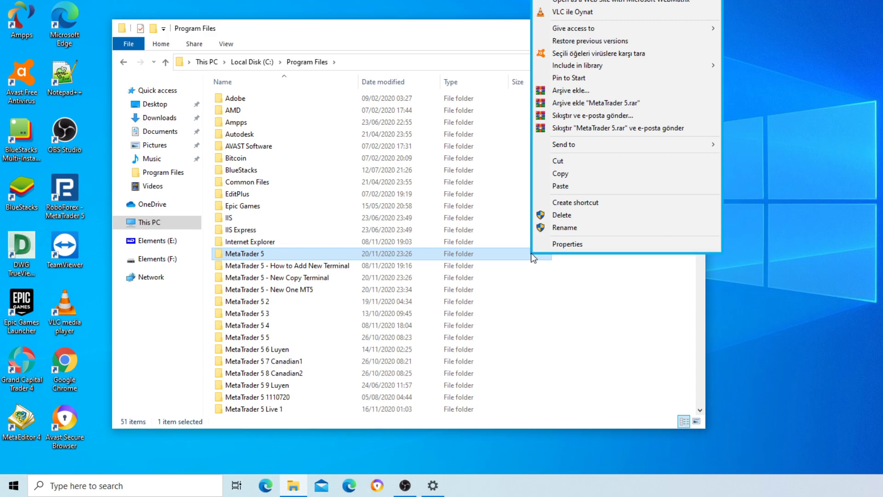
pyautogui.click(610, 175)
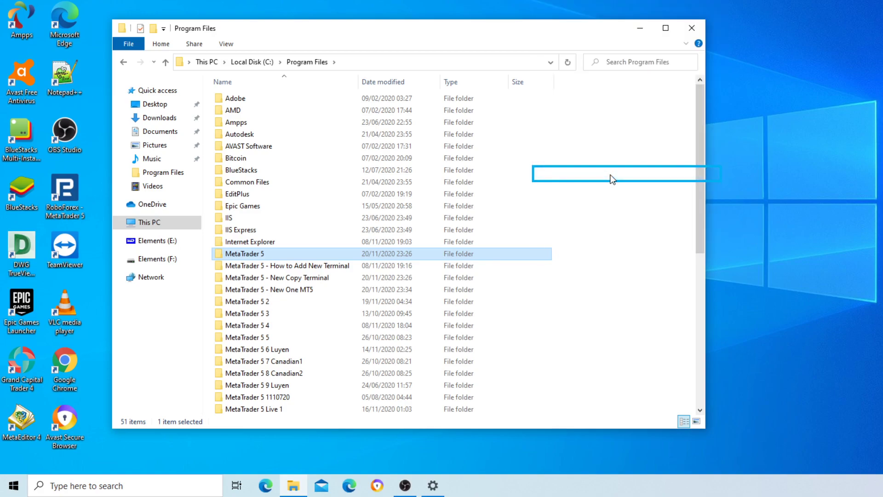
pyautogui.click(648, 318)
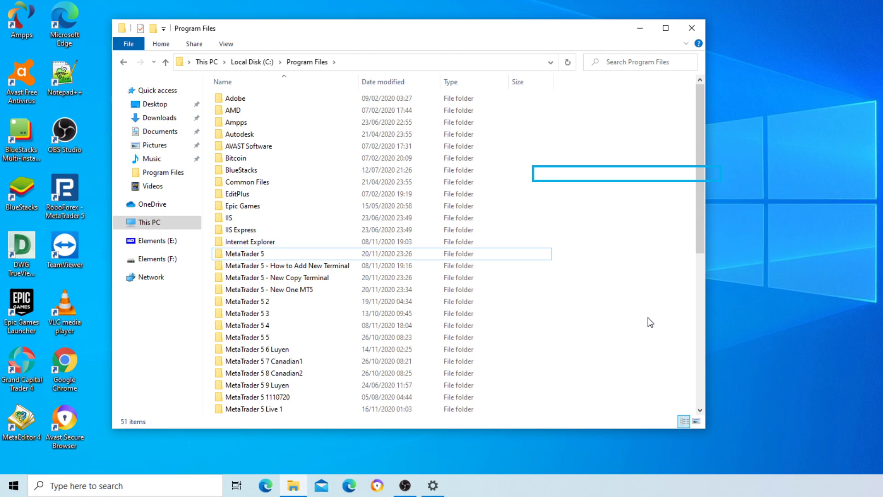
pyautogui.rightClick(635, 254)
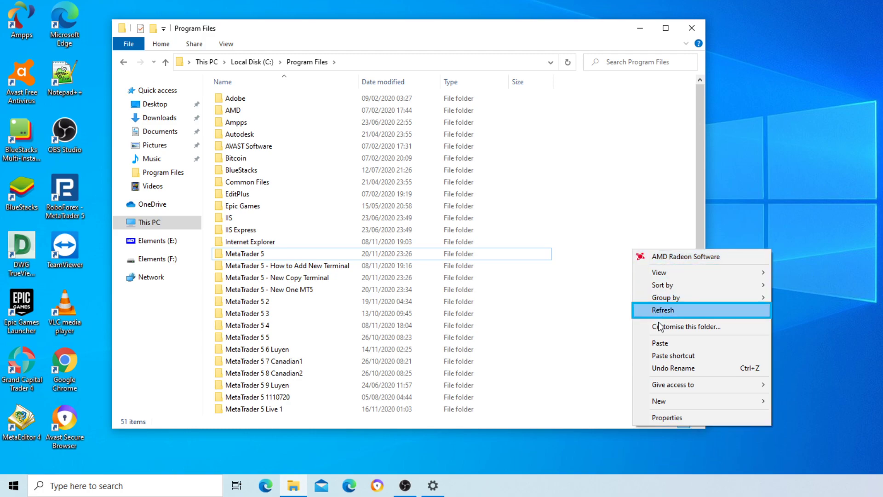
pyautogui.click(663, 344)
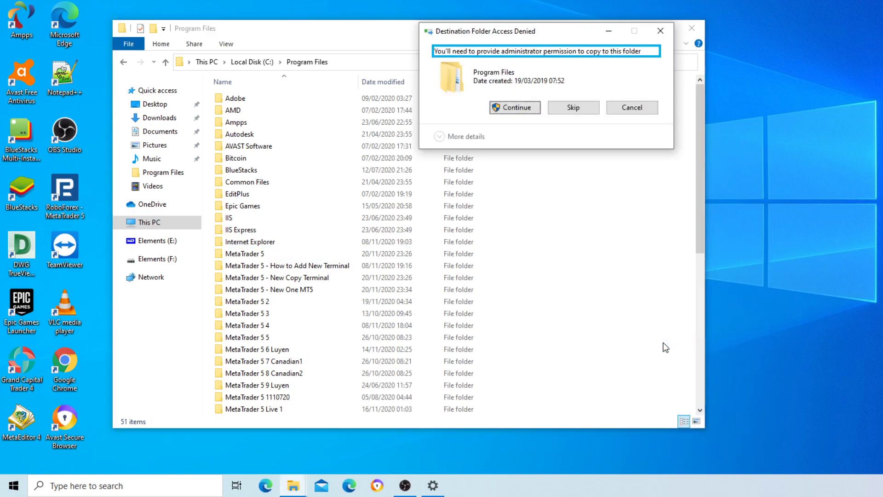
pyautogui.click(517, 109)
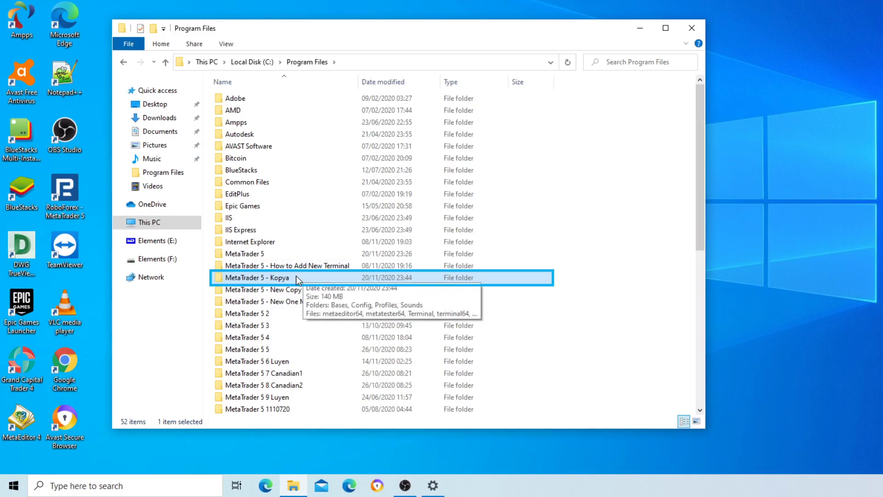
# Step: Rename 'MetaTrader 5 - Kopya' to 'MetaTrader 5 - MT5 3231', approving the administrator prompt
pyautogui.click(296, 278)
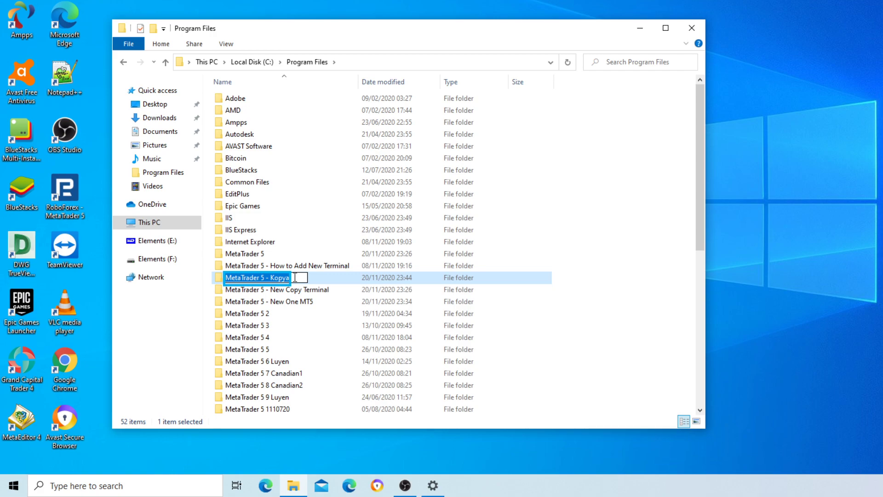
pyautogui.moveTo(278, 277); pyautogui.dragTo(284, 278)
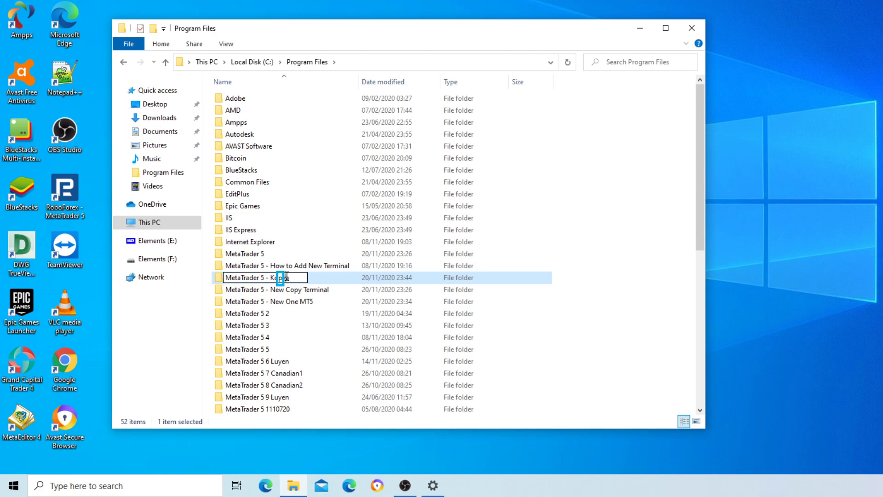
pyautogui.press('Left')
pyautogui.press('Left')
pyautogui.press('Right')
pyautogui.press('Right')
pyautogui.press('Right')
pyautogui.press('Right')
pyautogui.press('BackSpace')
pyautogui.press('BackSpace')
pyautogui.press('BackSpace')
pyautogui.press('BackSpace')
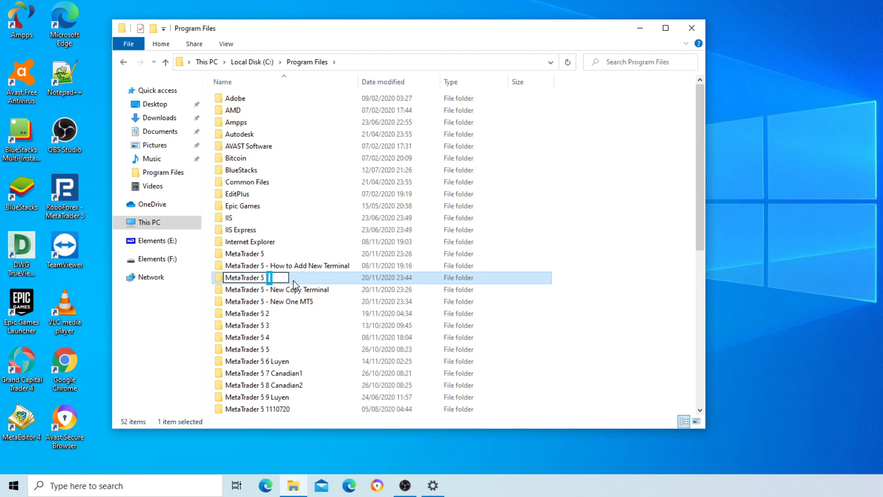
pyautogui.write('- MT')
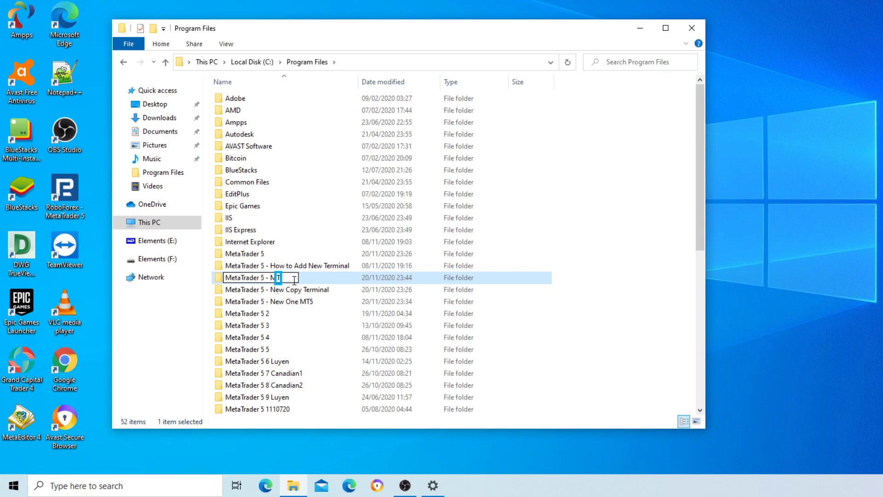
pyautogui.write('5 3.3')
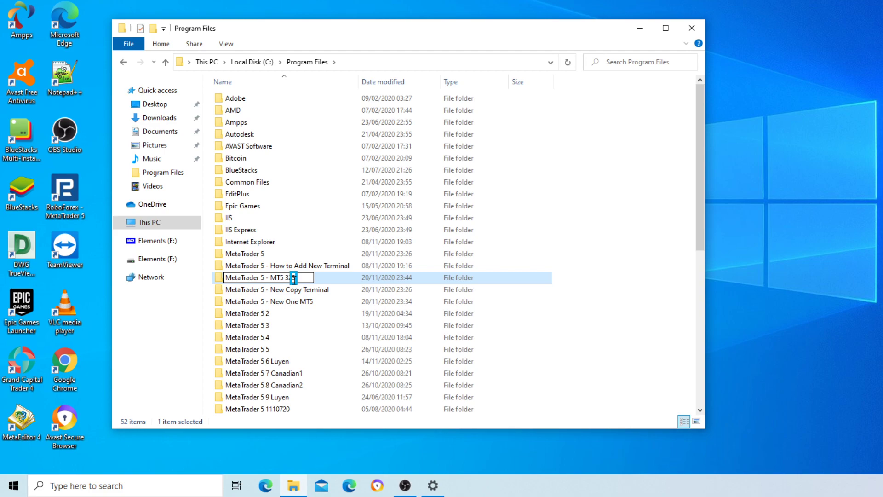
pyautogui.write('1')
pyautogui.press('Return')
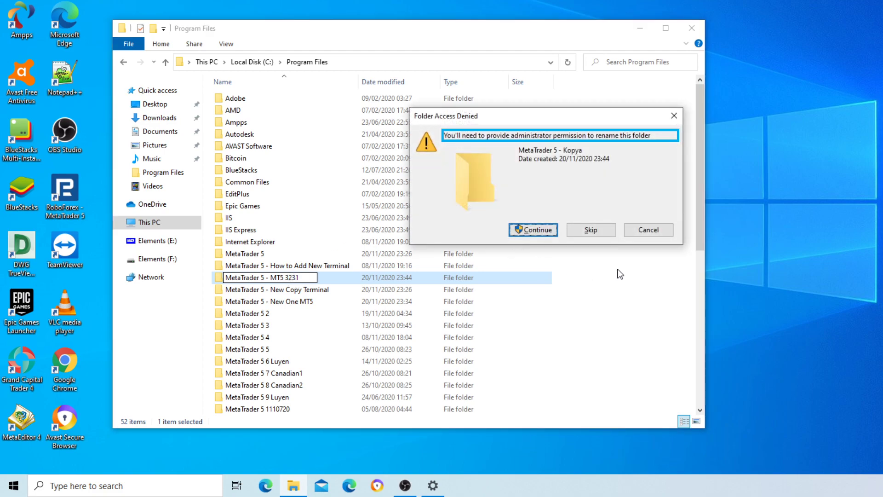
pyautogui.click(552, 235)
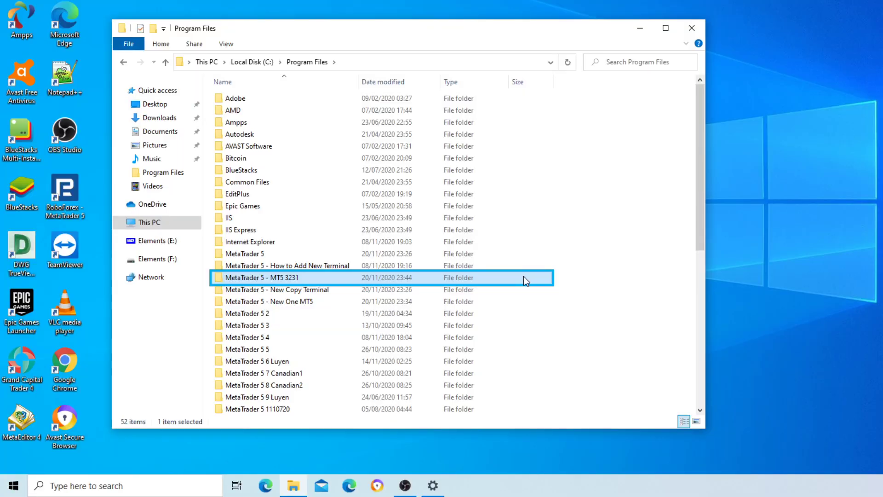
# Step: Inside MetaTrader 5 - MT5 3231, send terminal64 to the Desktop as a shortcut
pyautogui.doubleClick(523, 278)
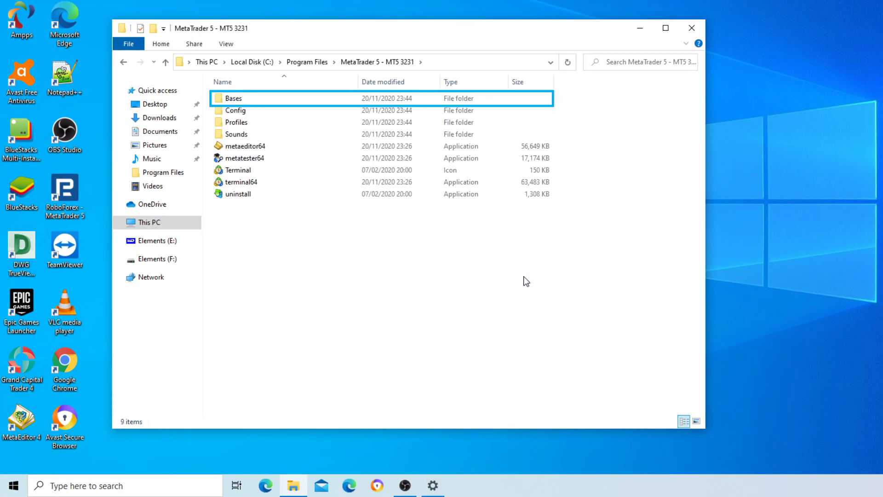
pyautogui.click(274, 183)
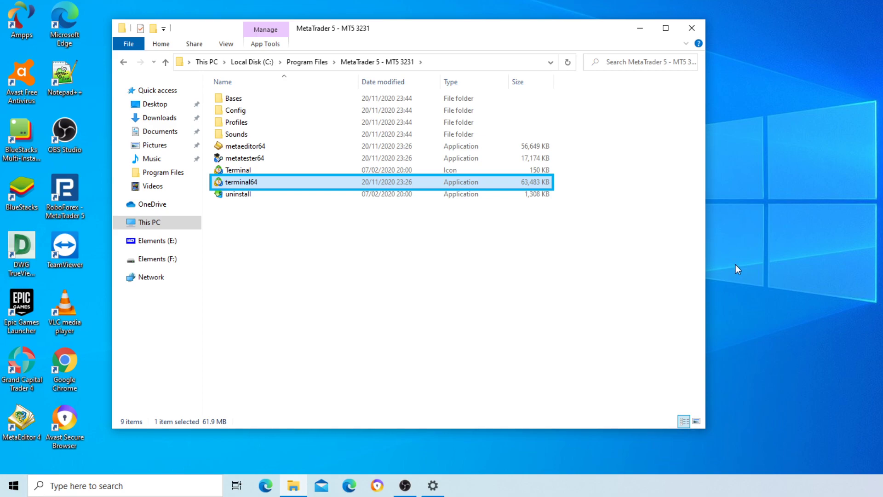
pyautogui.rightClick(517, 189)
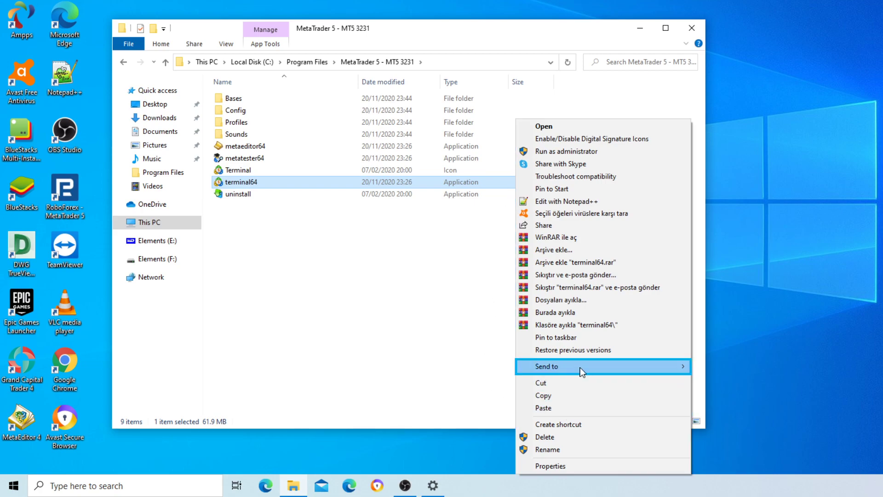
pyautogui.moveTo(580, 367)
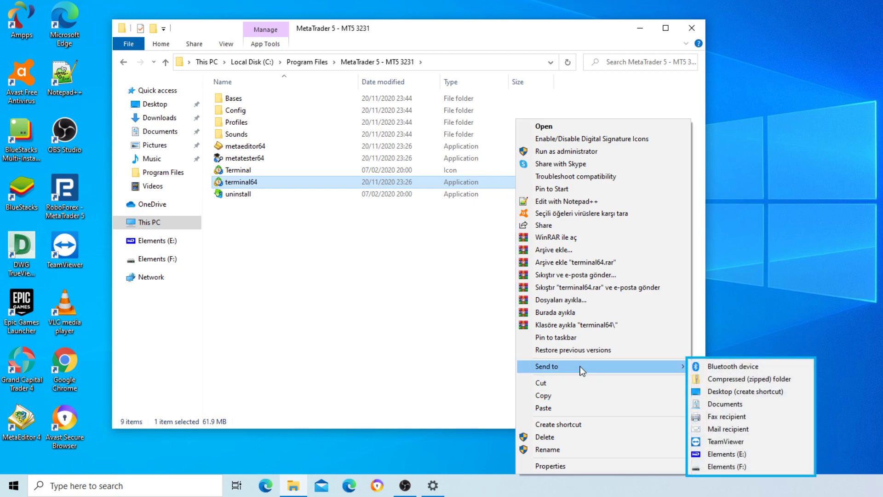
pyautogui.click(732, 391)
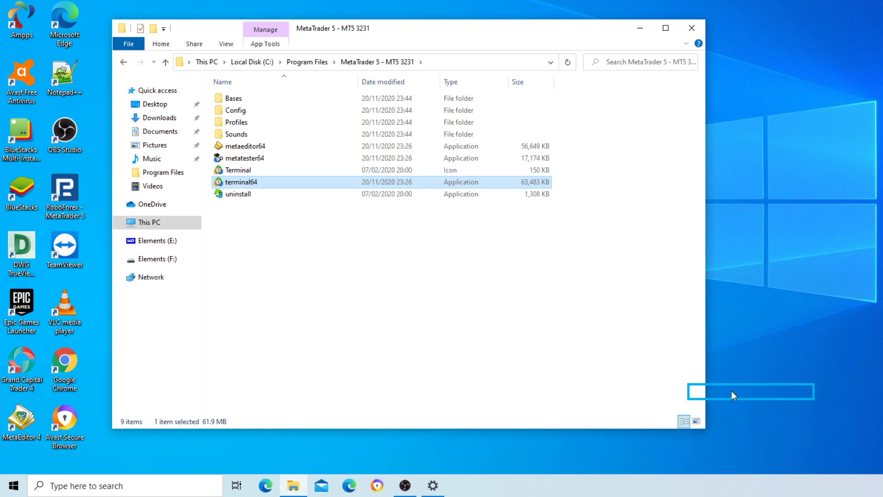
# Step: Move the new terminal64 desktop shortcut next to the MT5 icons and rename it MT5-4
pyautogui.click(640, 29)
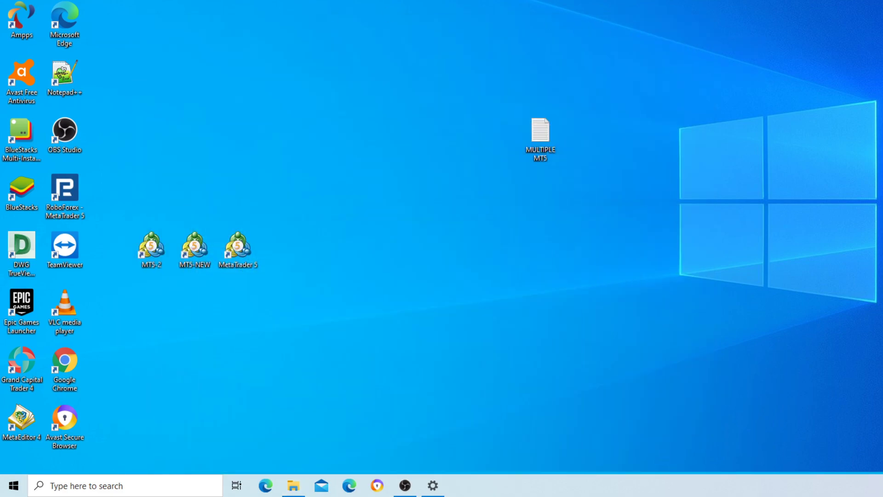
pyautogui.moveTo(146, 62); pyautogui.dragTo(317, 255)
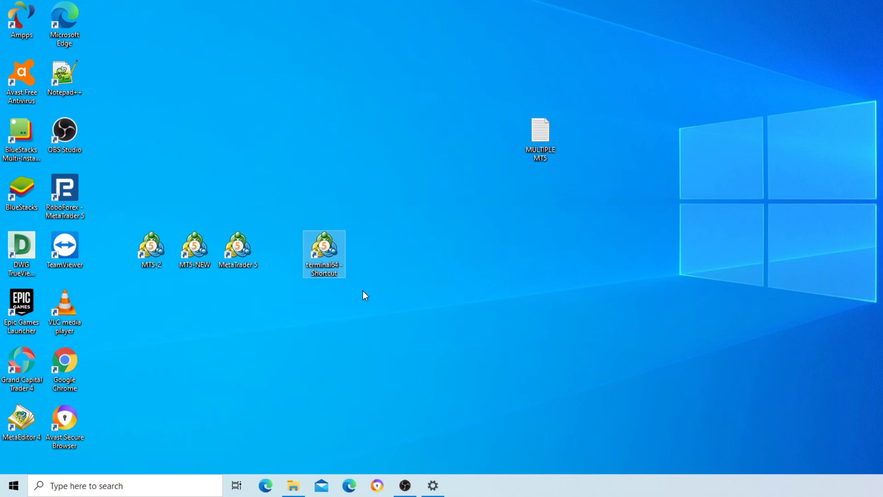
pyautogui.press('F2')
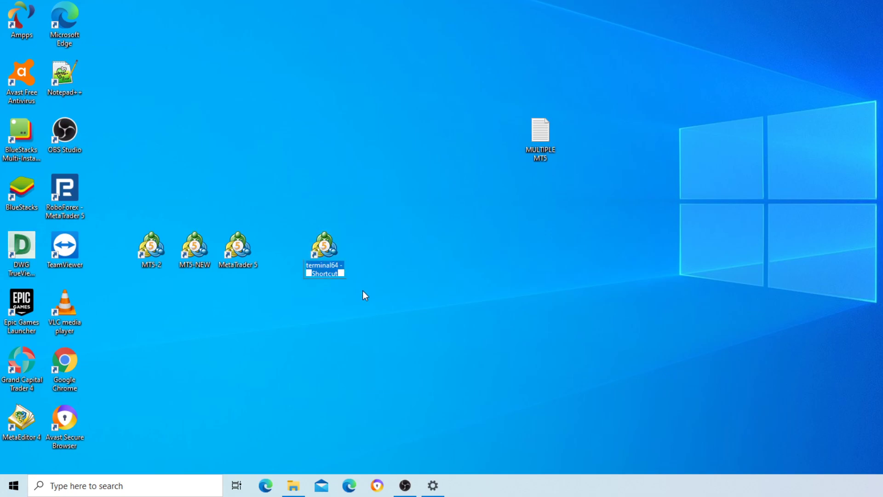
pyautogui.write('MT5')
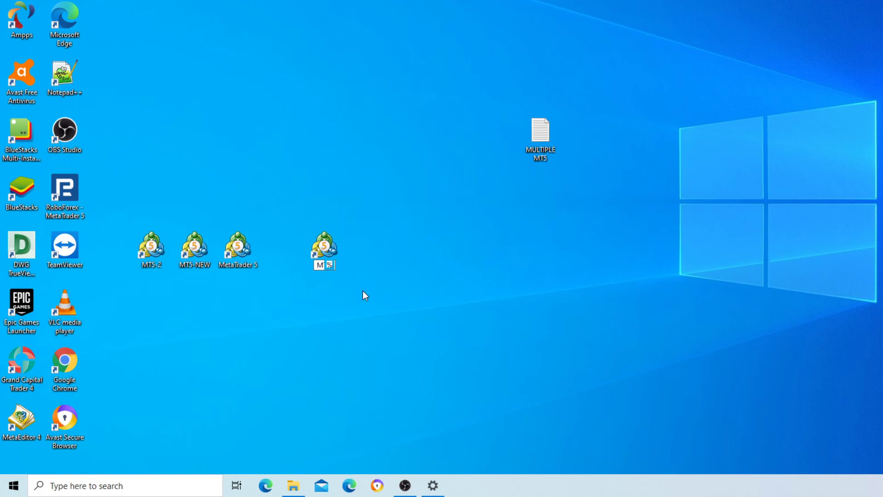
pyautogui.press('BackSpace')
pyautogui.write('5-4')
pyautogui.press('Return')
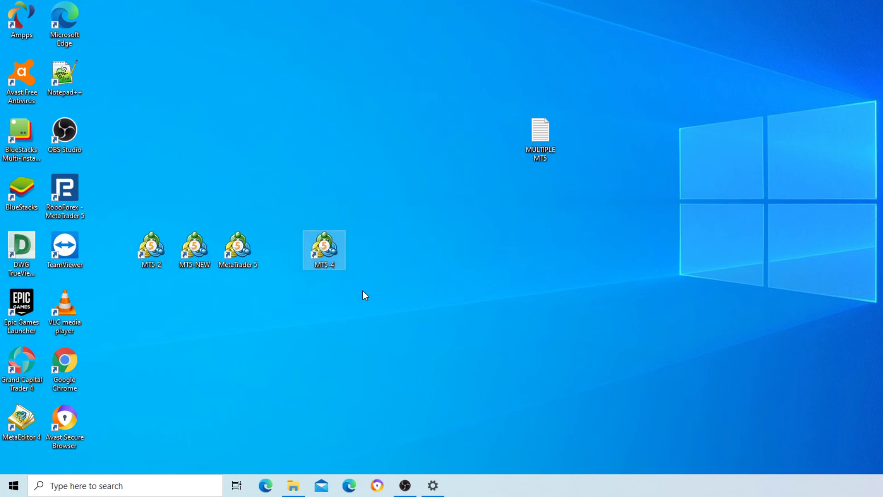
# Step: Start MT5-4 and close its EURUSD, USDCHF, USDJPY and GBPUSD chart windows
pyautogui.doubleClick(330, 250)
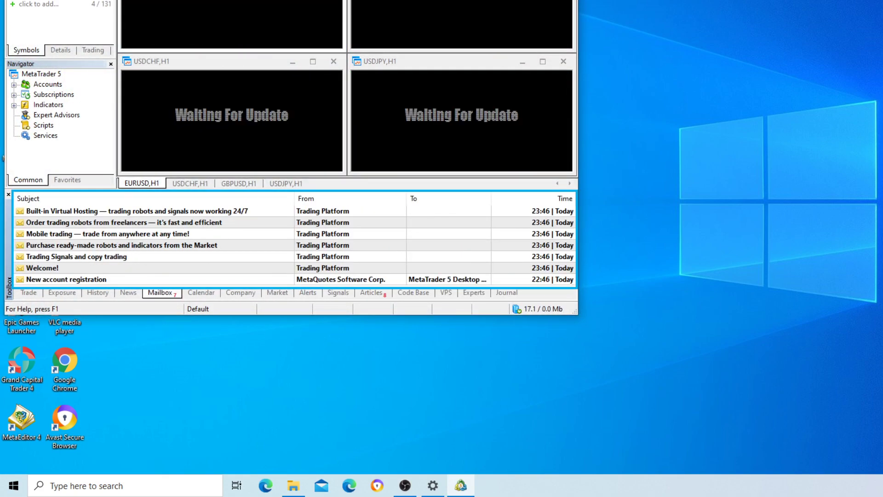
pyautogui.hotkey('ctrl', 'F4')
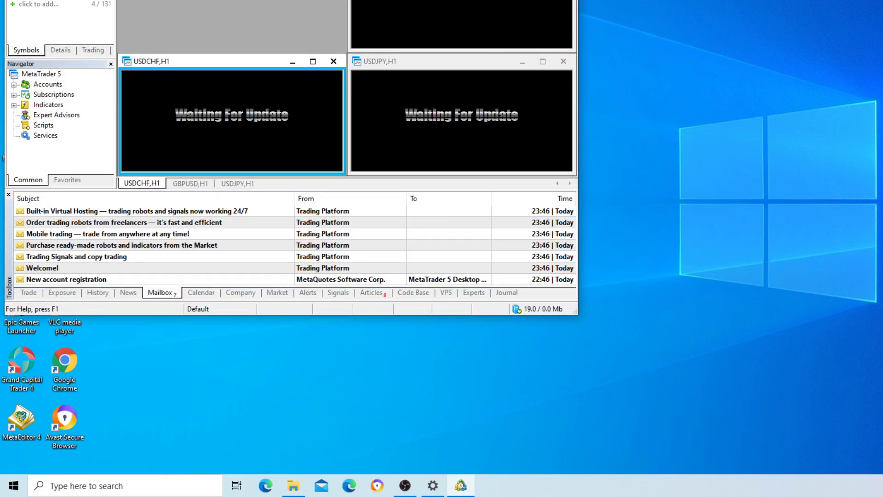
pyautogui.click(334, 62)
pyautogui.click(569, 65)
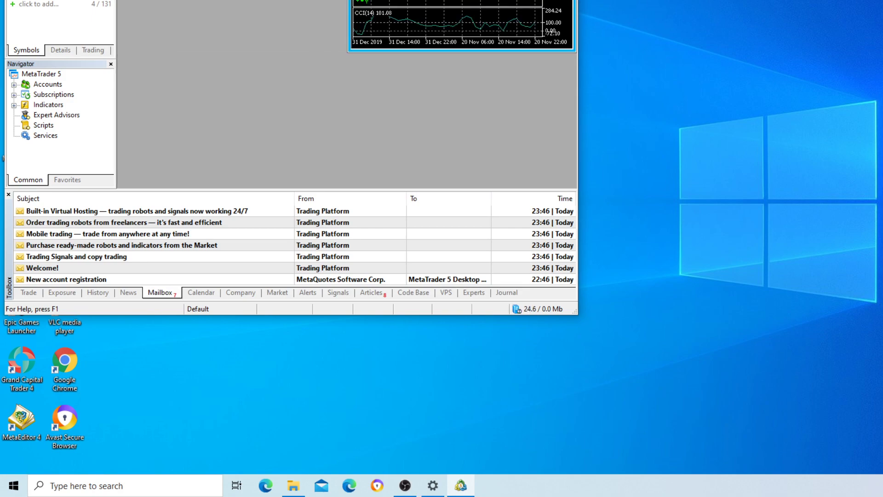
pyautogui.hotkey('ctrl', 'F4')
pyautogui.moveTo(414, 0); pyautogui.dragTo(453, 45)
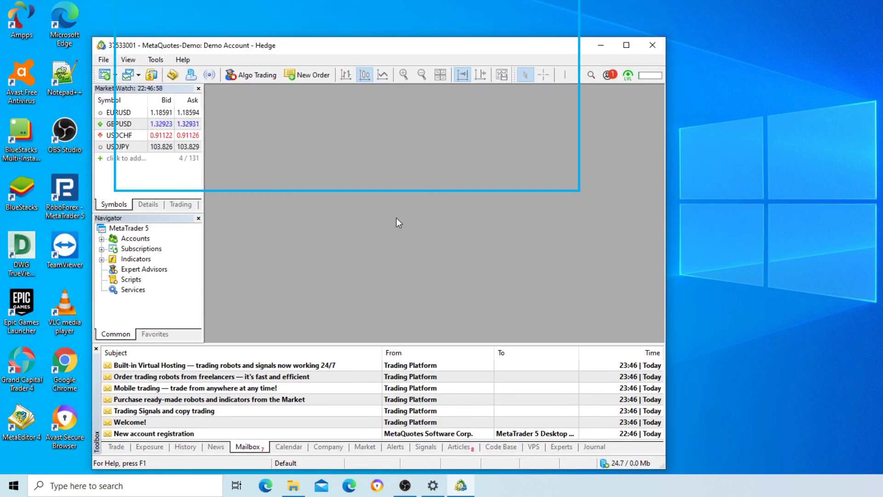
# Step: Open a chart window for EURUSD from Market Watch
pyautogui.click(155, 112)
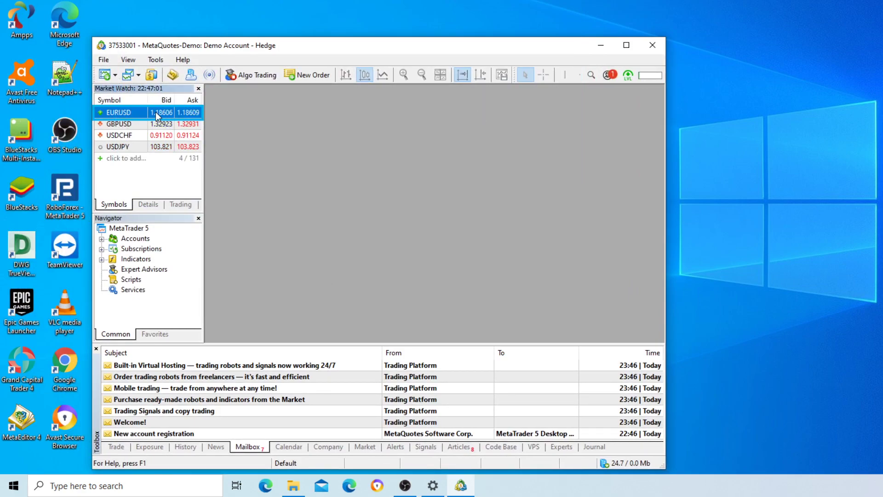
pyautogui.rightClick(156, 112)
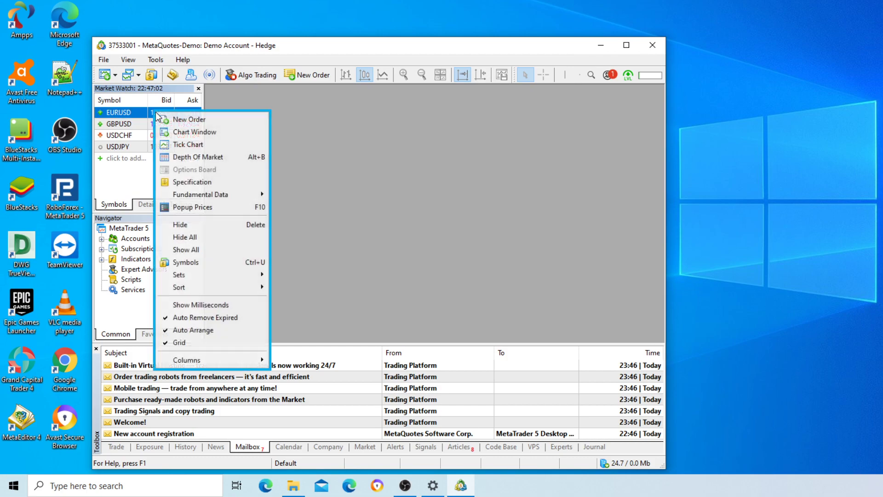
pyautogui.click(214, 131)
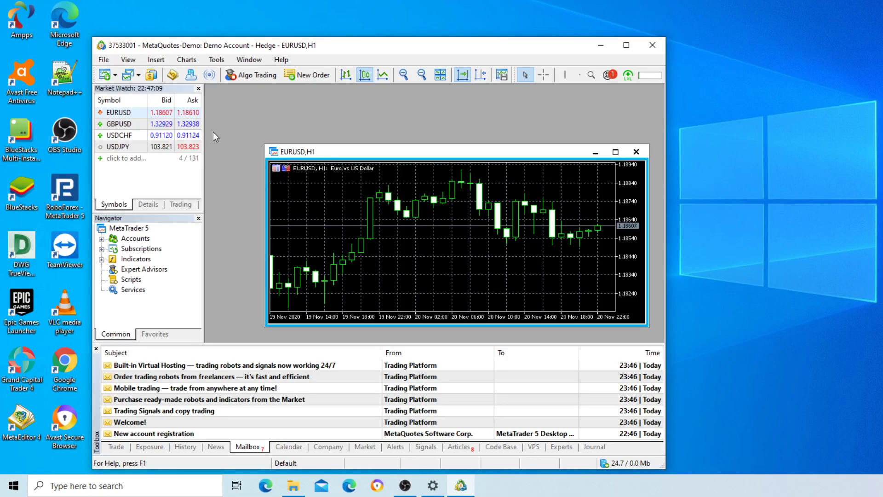
# Step: Save the layout via File > Profiles > Save As, naming it with the demo account number
pyautogui.click(105, 59)
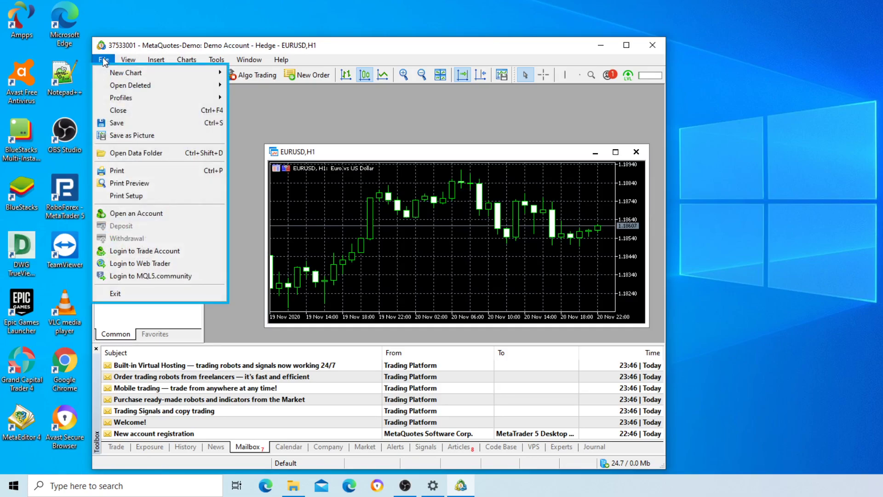
pyautogui.moveTo(190, 101)
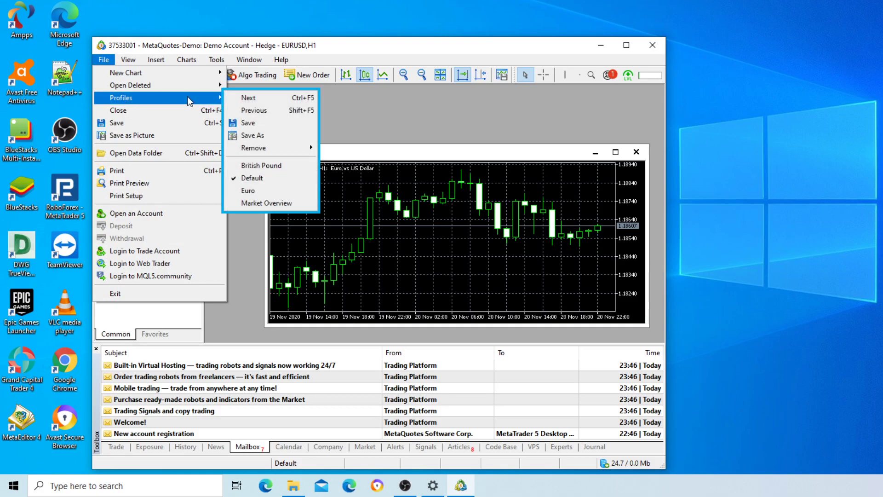
pyautogui.click(272, 136)
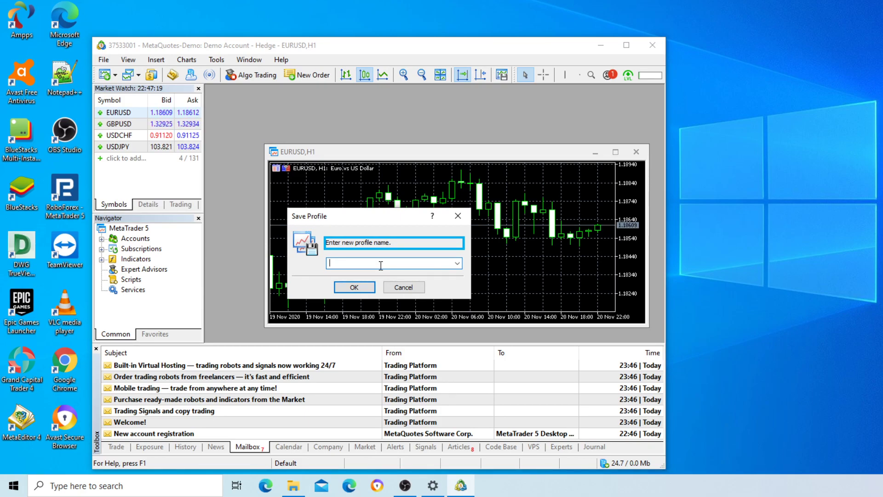
pyautogui.write('3')
pyautogui.write('7')
pyautogui.write('53')
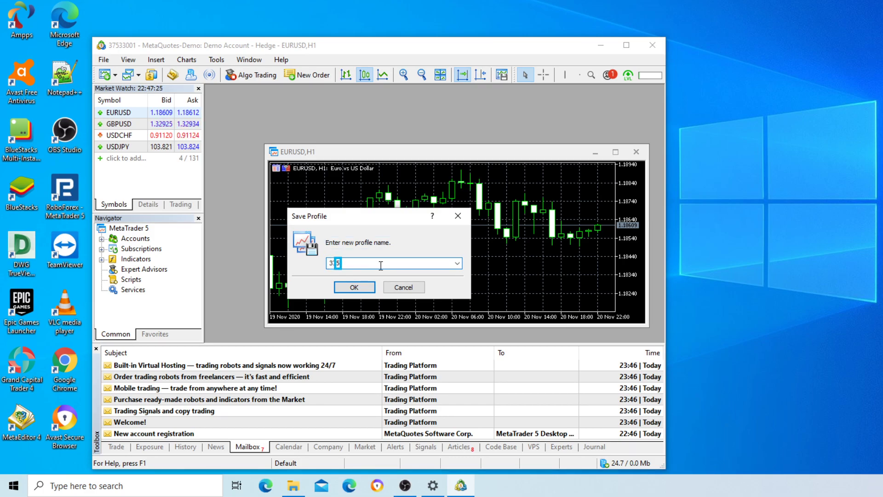
pyautogui.write('3001')
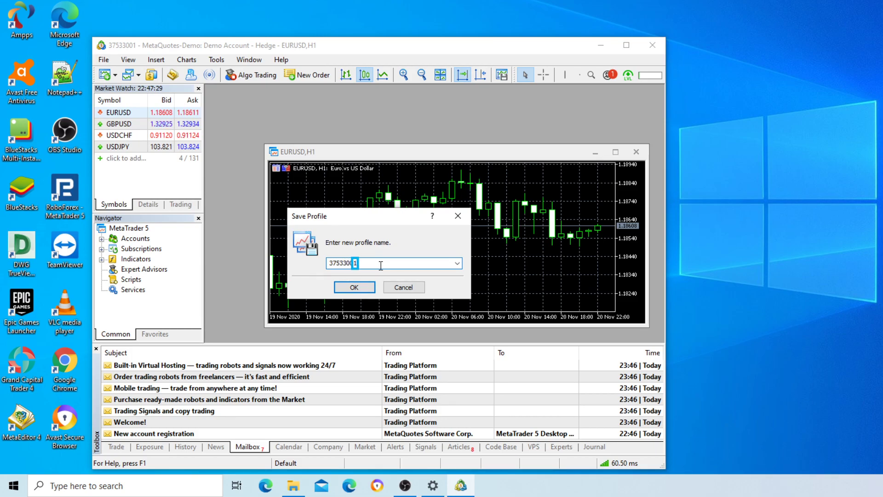
pyautogui.click(354, 287)
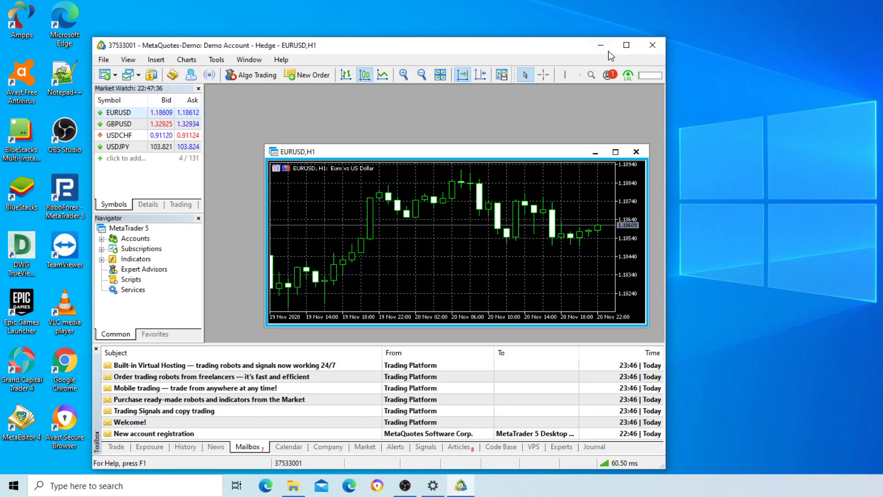
# Step: Close the MT5-4 terminal, line up its shortcut, then launch MT5-2 and minimize it
pyautogui.click(653, 45)
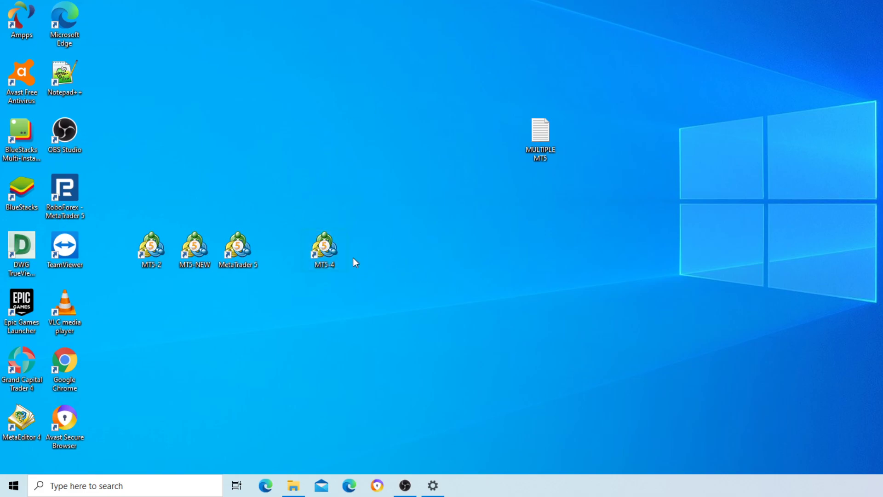
pyautogui.moveTo(324, 249); pyautogui.dragTo(281, 248)
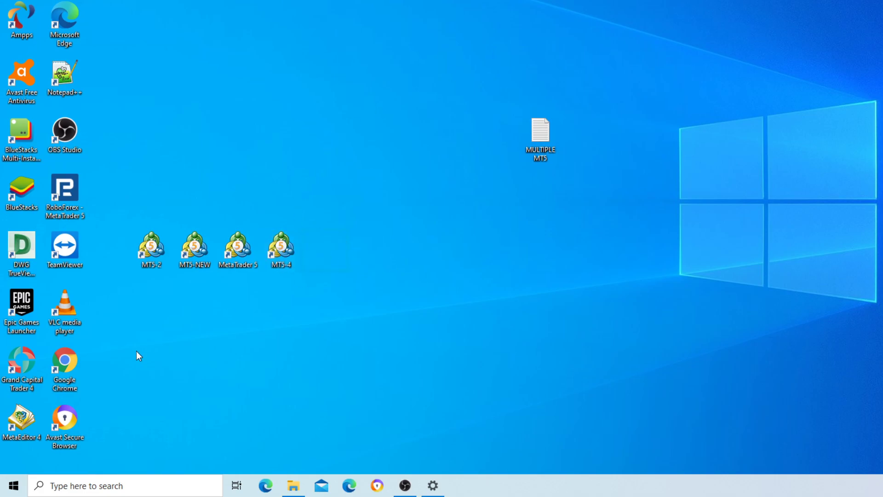
pyautogui.click(151, 250)
pyautogui.doubleClick(151, 250)
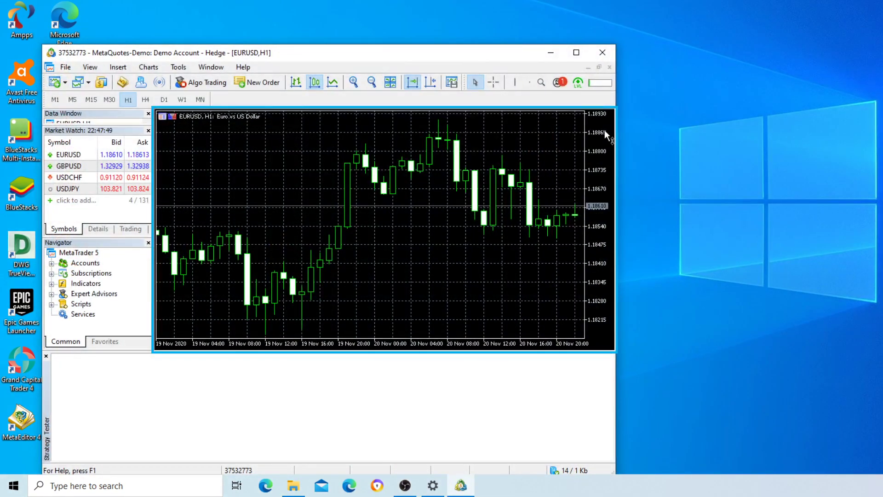
pyautogui.click(550, 52)
# Step: Launch the MT5-NEW and MetaTrader 5 terminals, minimizing each one
pyautogui.click(194, 244)
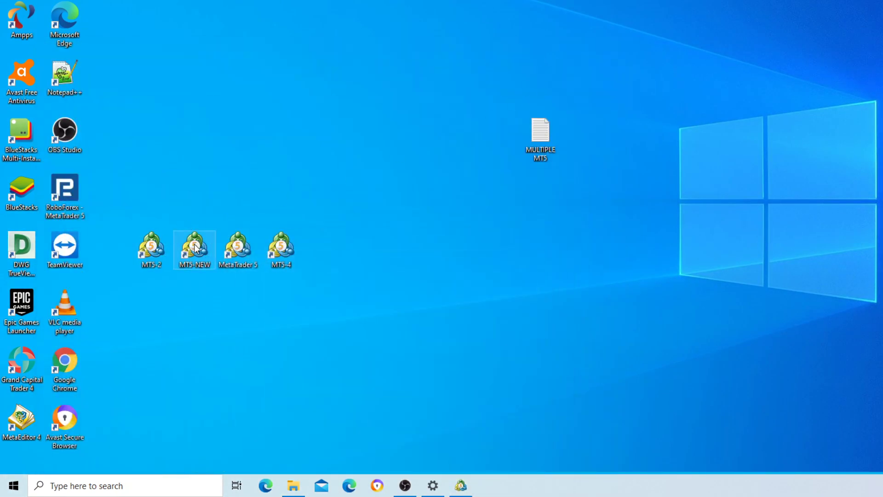
pyautogui.doubleClick(195, 248)
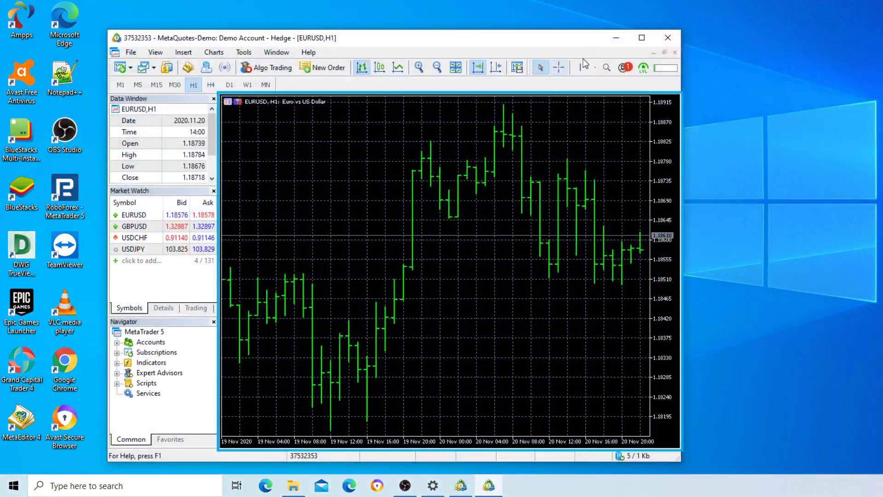
pyautogui.moveTo(572, 49); pyautogui.dragTo(557, 52)
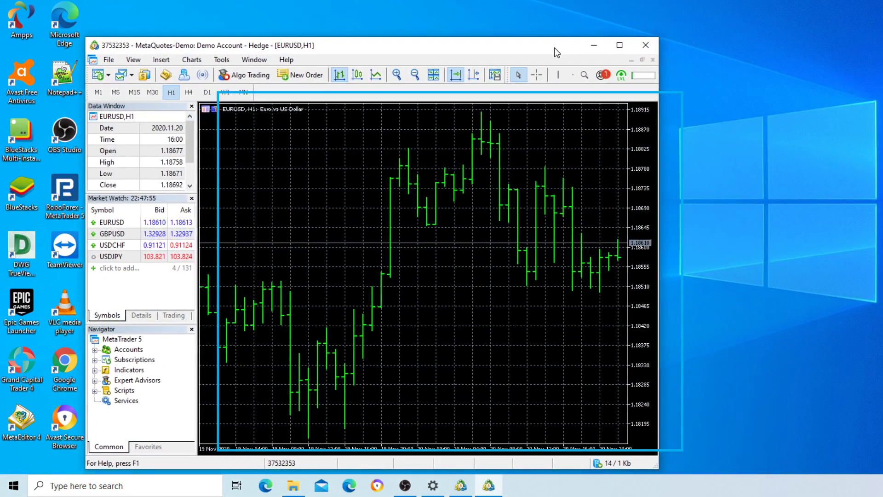
pyautogui.click(594, 46)
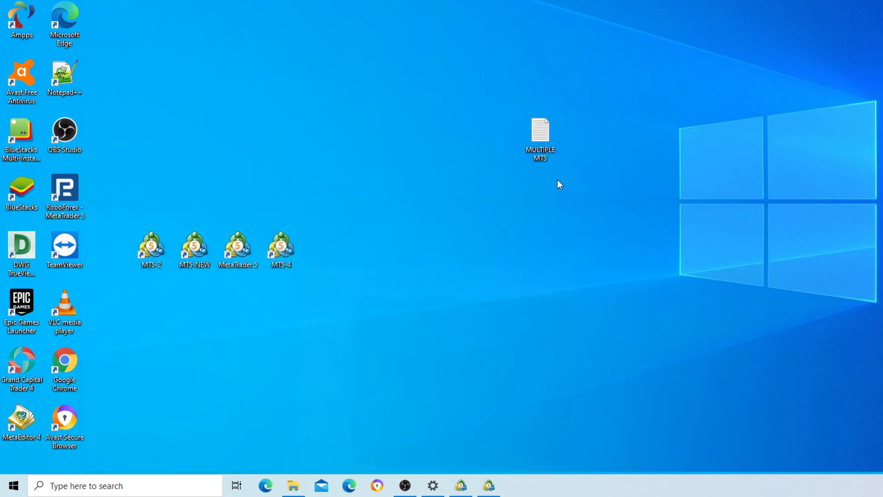
pyautogui.doubleClick(242, 246)
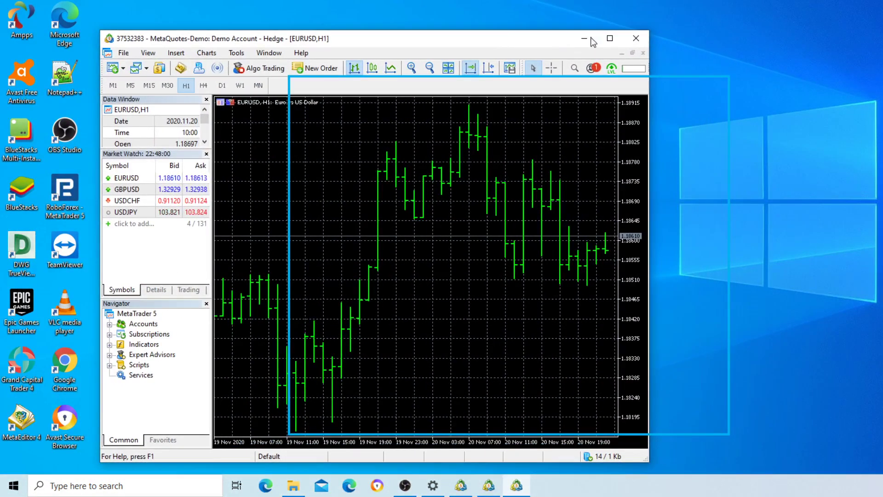
pyautogui.click(591, 41)
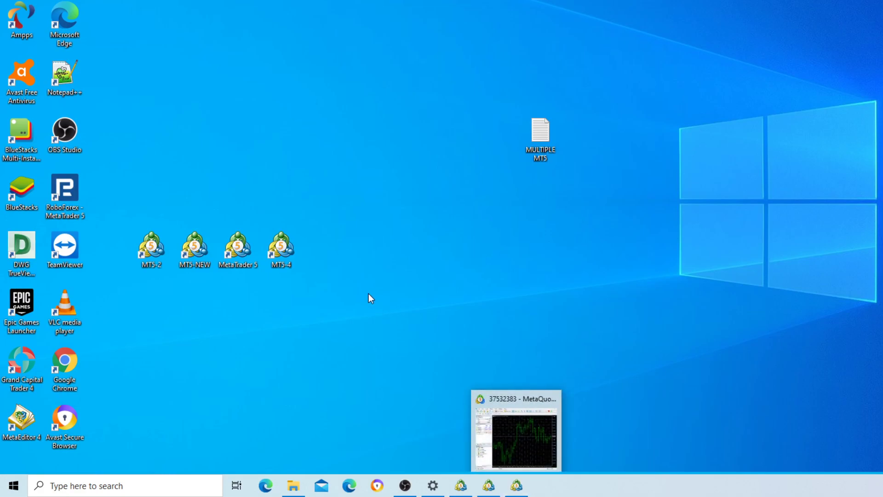
# Step: Start the last terminal, hide Toolbox and Strategy Tester, maximize its EURUSD chart, then minimize
pyautogui.doubleClick(289, 243)
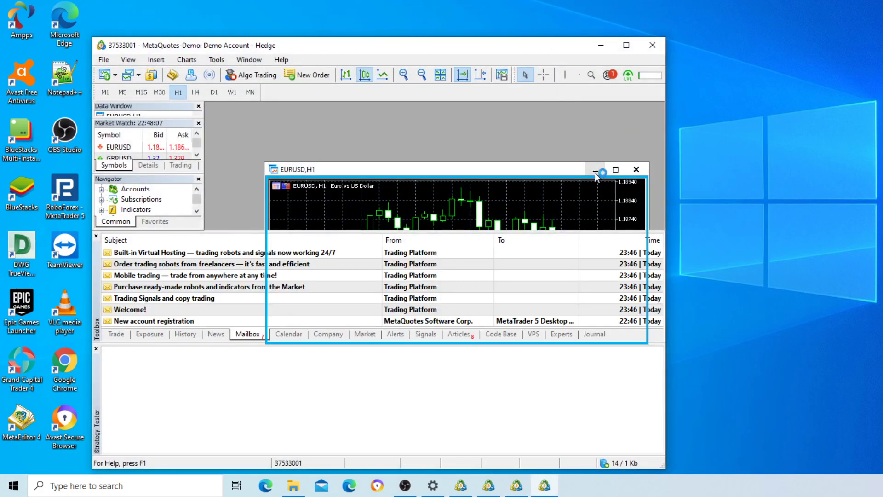
pyautogui.click(595, 171)
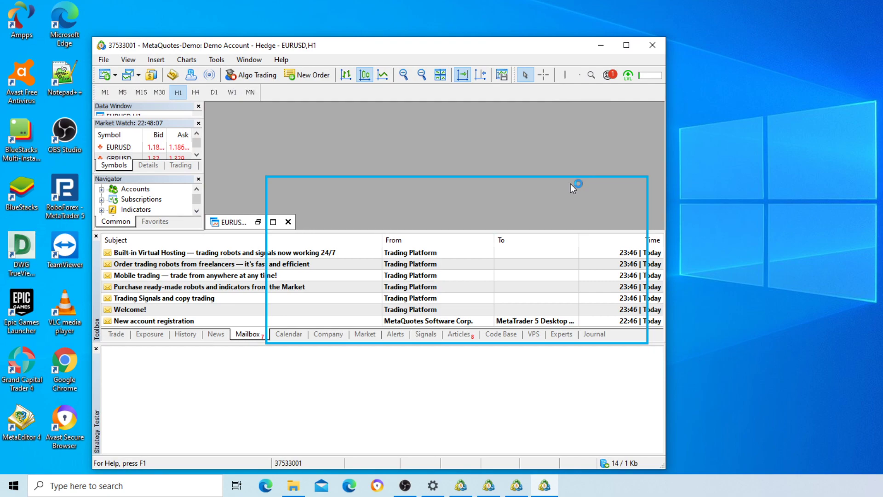
pyautogui.click(96, 236)
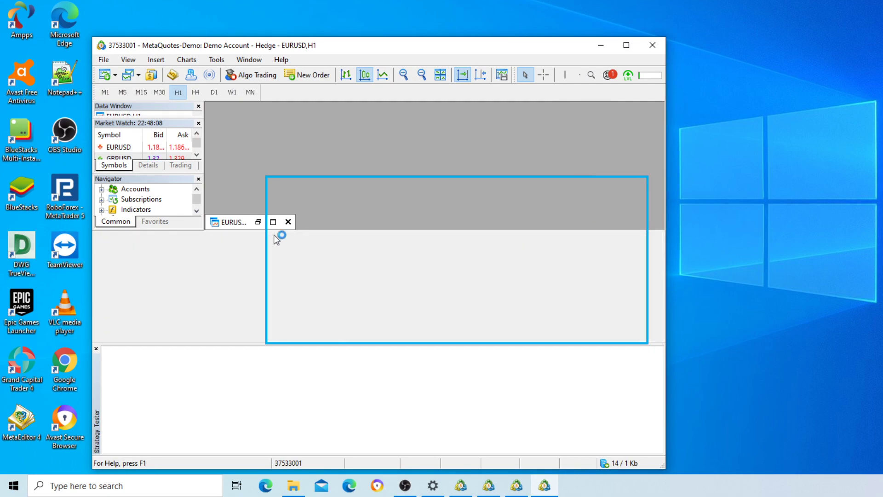
pyautogui.click(96, 348)
pyautogui.click(273, 222)
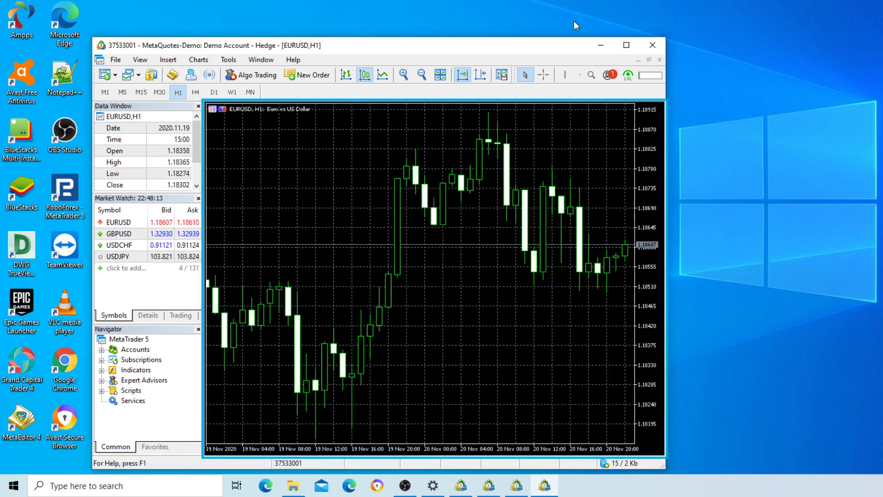
pyautogui.click(601, 45)
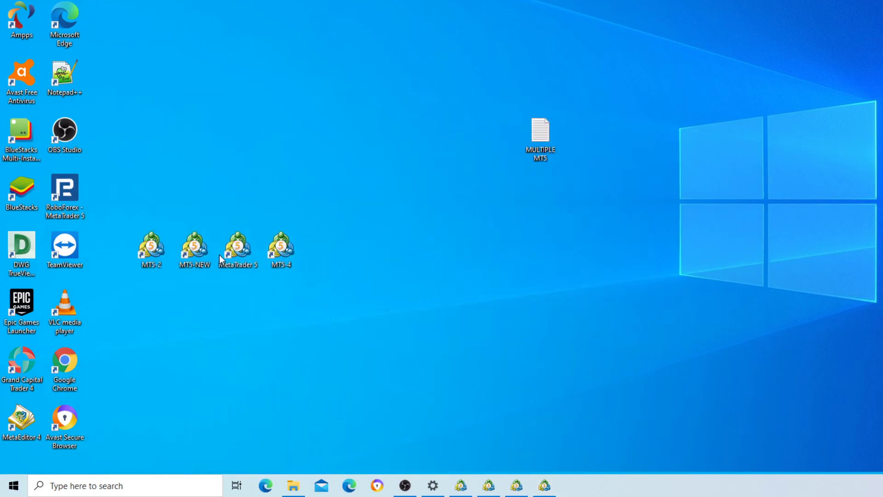
# Step: Restore the three minimized terminals and stagger their windows rightward across the desktop
pyautogui.click(489, 486)
pyautogui.click(524, 489)
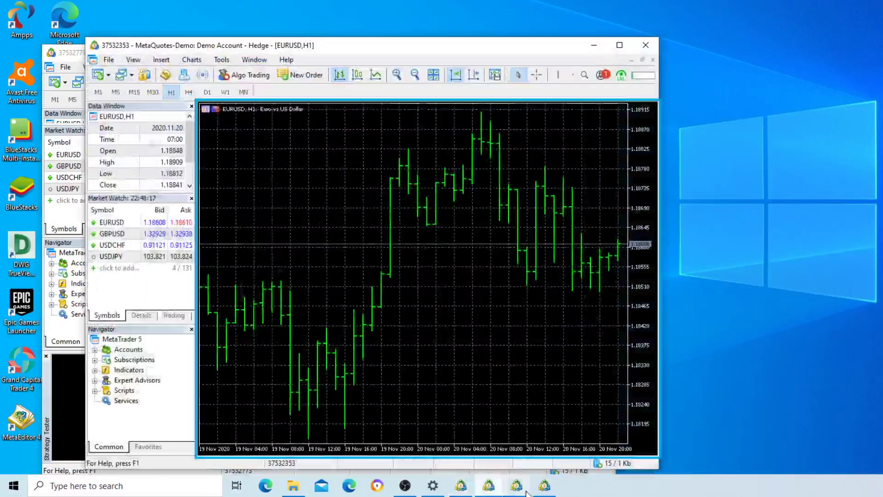
pyautogui.click(544, 485)
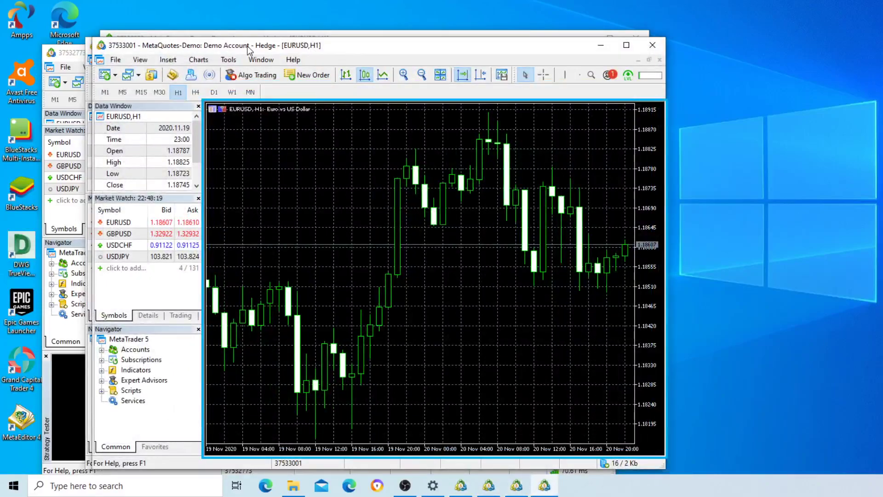
pyautogui.moveTo(248, 50); pyautogui.dragTo(322, 46)
pyautogui.moveTo(161, 44); pyautogui.dragTo(239, 55)
pyautogui.click(243, 36)
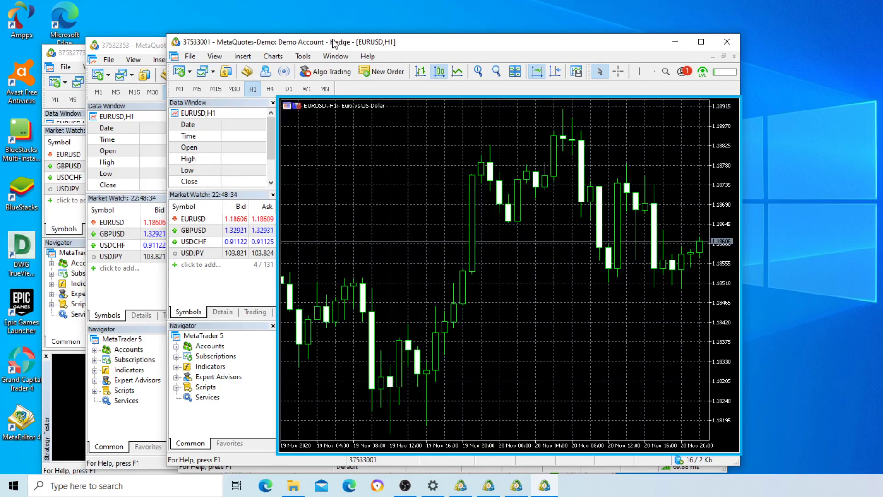
# Step: Slide the remaining terminal windows into the cascaded row and raise each EURUSD H1 terminal in turn
pyautogui.moveTo(334, 47); pyautogui.dragTo(423, 52)
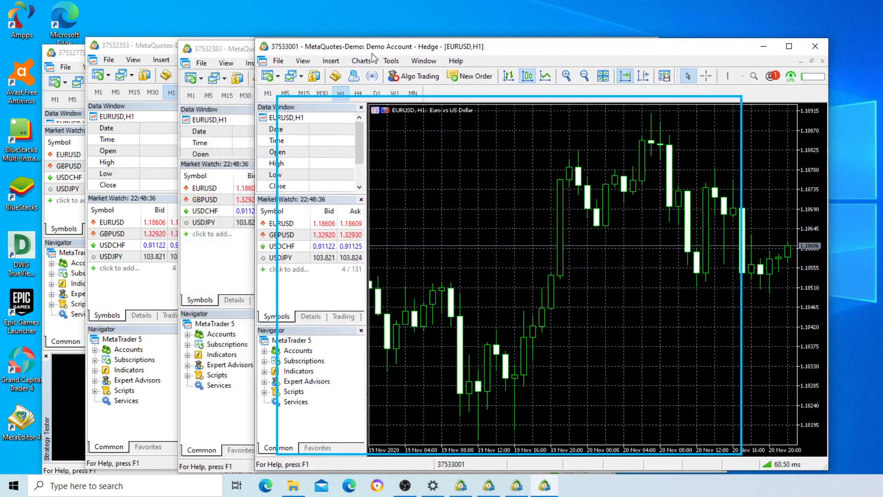
pyautogui.click(72, 54)
pyautogui.moveTo(147, 57); pyautogui.dragTo(125, 47)
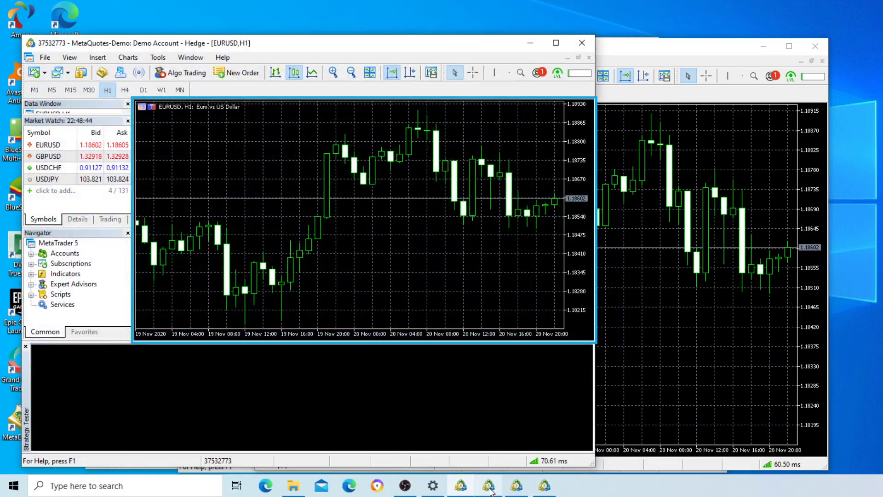
pyautogui.click(490, 488)
pyautogui.click(525, 491)
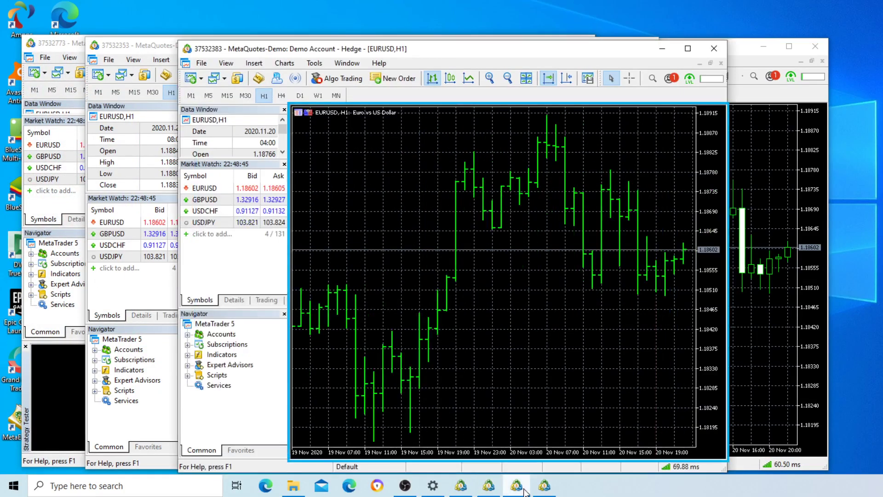
pyautogui.click(544, 487)
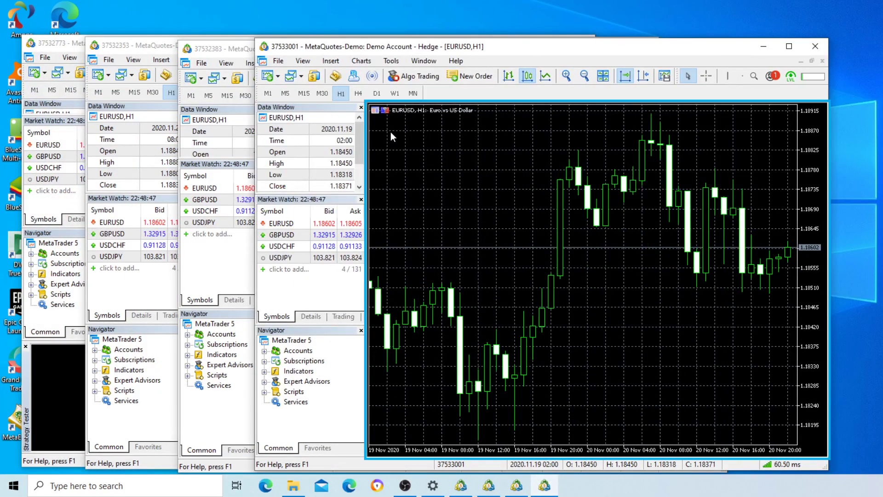